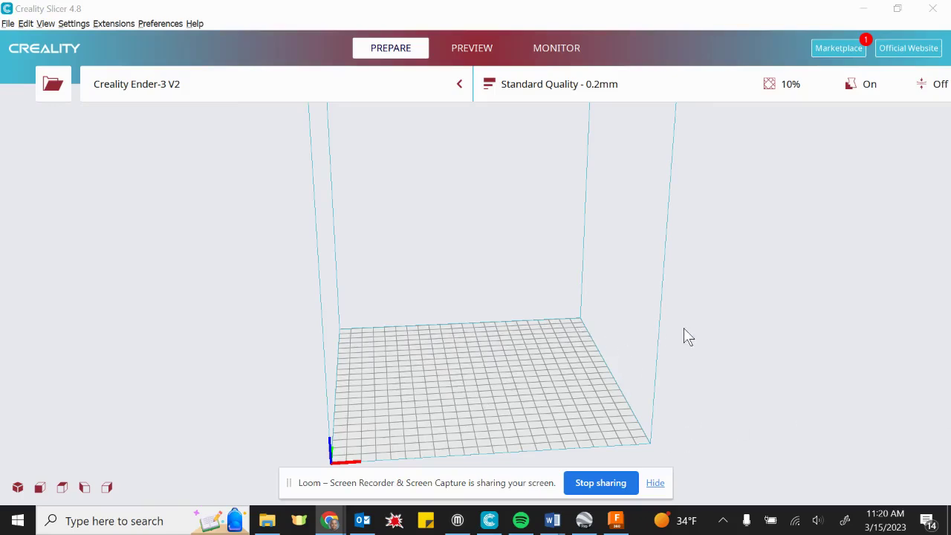
Zoom and pan around the empty Ender-3 V2 build volume and bring up the printer selector
{"action": "scroll", "coordinate": [683, 336], "scroll_direction": "up", "scroll_amount": 1}
{"action": "scroll", "coordinate": [682, 334], "scroll_direction": "down", "scroll_amount": 3}
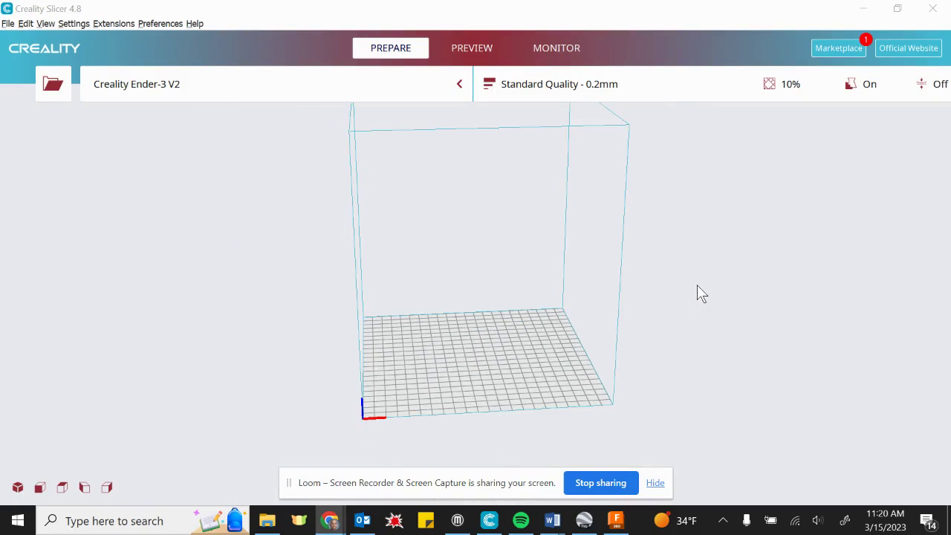
{"action": "middle_click_drag", "start_coordinate": [698, 285], "coordinate": [691, 317]}
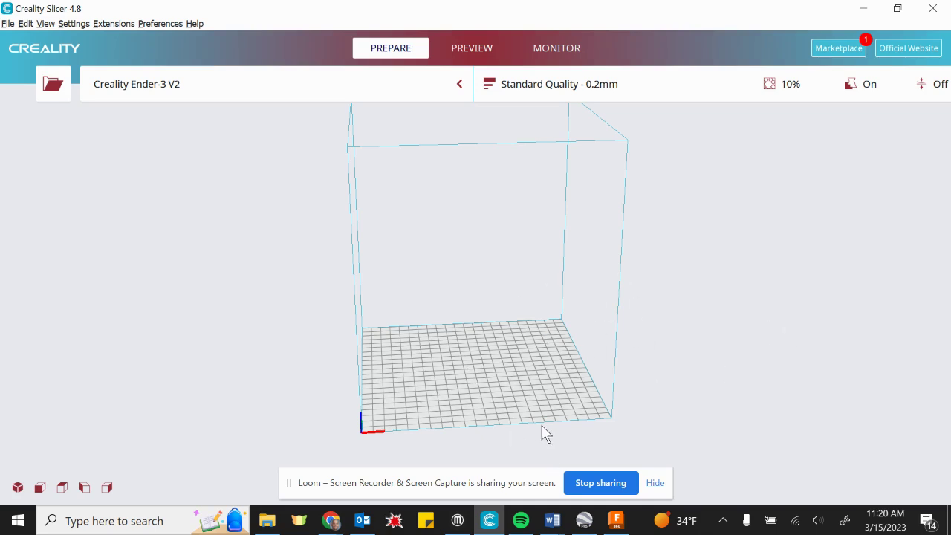
{"action": "mouse_move", "coordinate": [490, 522]}
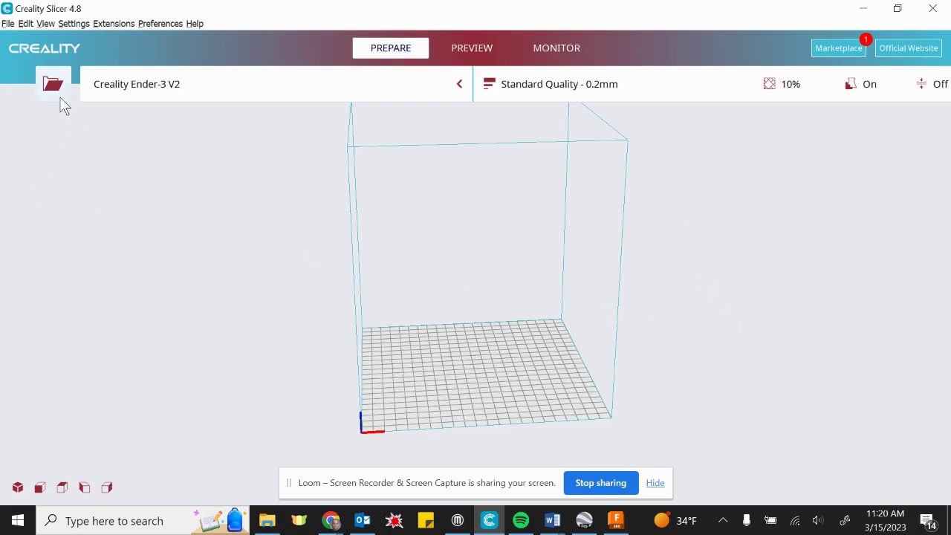
Open and close the printer list twice, keeping the Ender-3 V2, then orbit the empty plate
{"action": "left_click", "coordinate": [156, 91]}
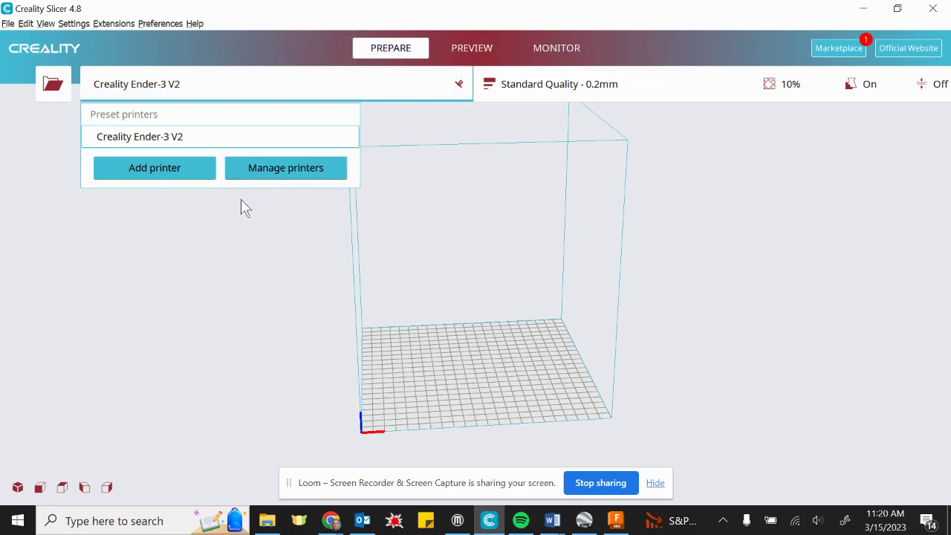
{"action": "left_click", "coordinate": [229, 225]}
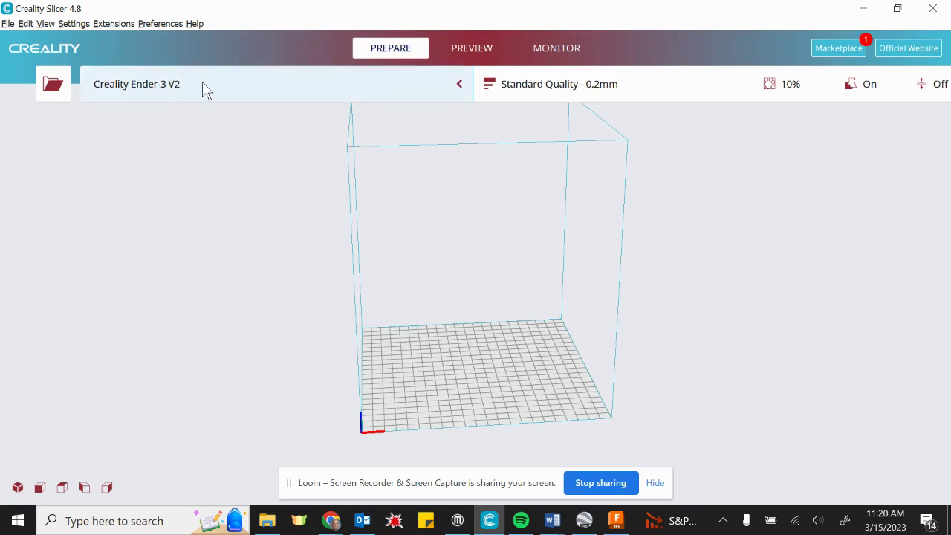
{"action": "left_click", "coordinate": [241, 85]}
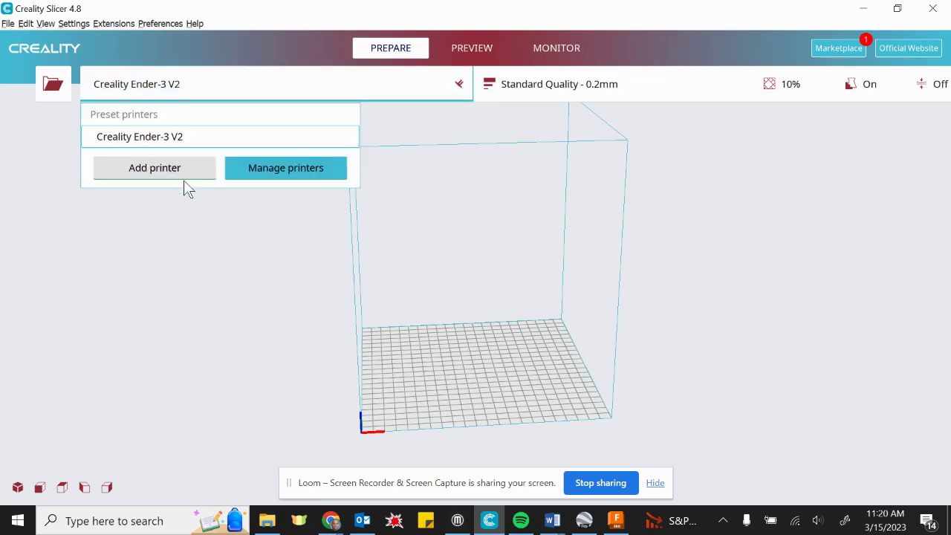
{"action": "left_click", "coordinate": [243, 287]}
{"action": "mouse_move", "coordinate": [737, 397]}
{"action": "right_mouse_down"}
{"action": "mouse_move", "coordinate": [712, 382]}
{"action": "mouse_move", "coordinate": [738, 382]}
{"action": "right_mouse_up"}
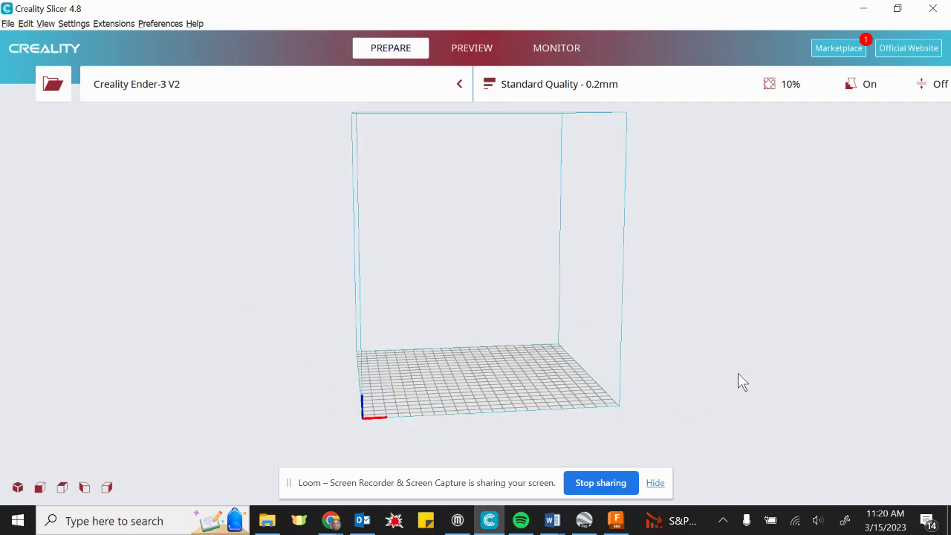
{"action": "right_click_drag", "start_coordinate": [590, 388], "coordinate": [472, 368]}
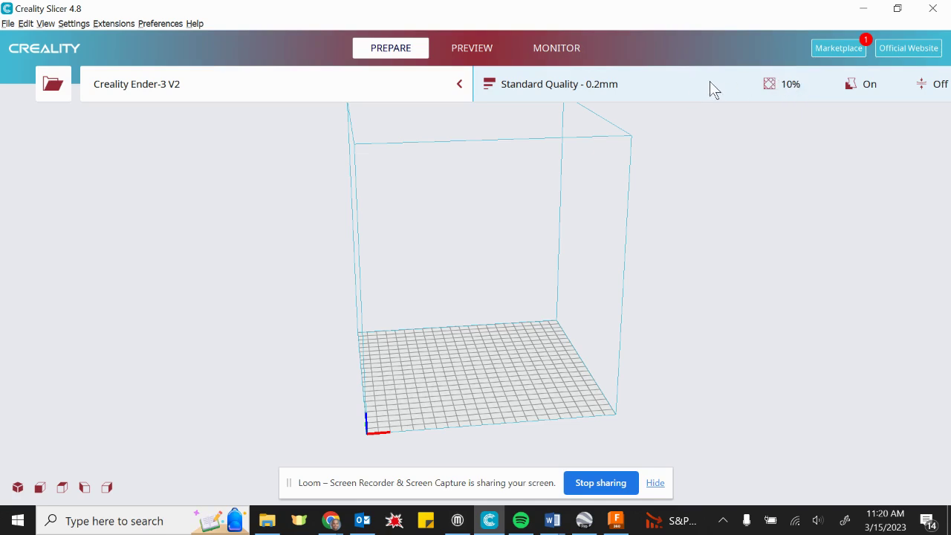
Show the custom print settings with the Quality and Infill groups collapsed
{"action": "left_click", "coordinate": [768, 86]}
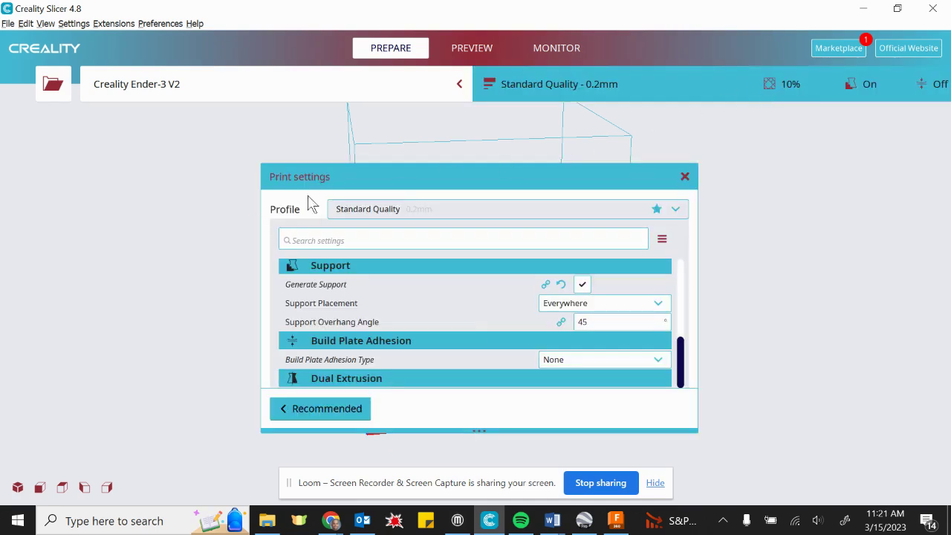
{"action": "scroll", "coordinate": [520, 286], "scroll_direction": "up", "scroll_amount": 5}
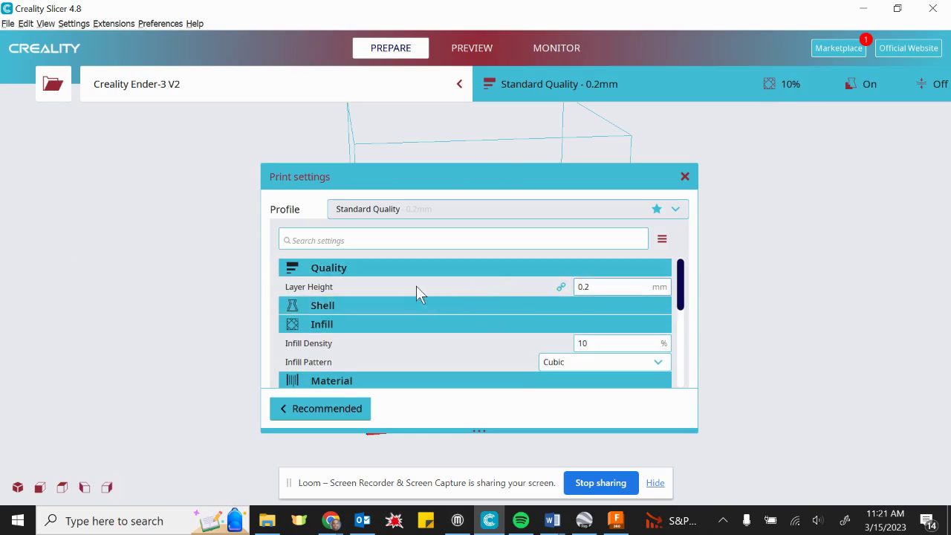
{"action": "left_click", "coordinate": [657, 271]}
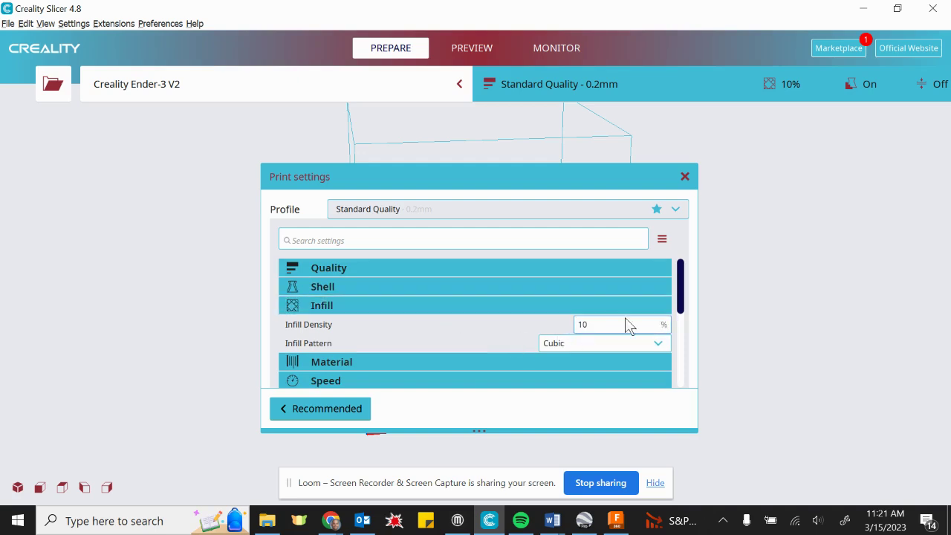
{"action": "left_click", "coordinate": [660, 308]}
{"action": "scroll", "coordinate": [576, 331], "scroll_direction": "down", "scroll_amount": 2}
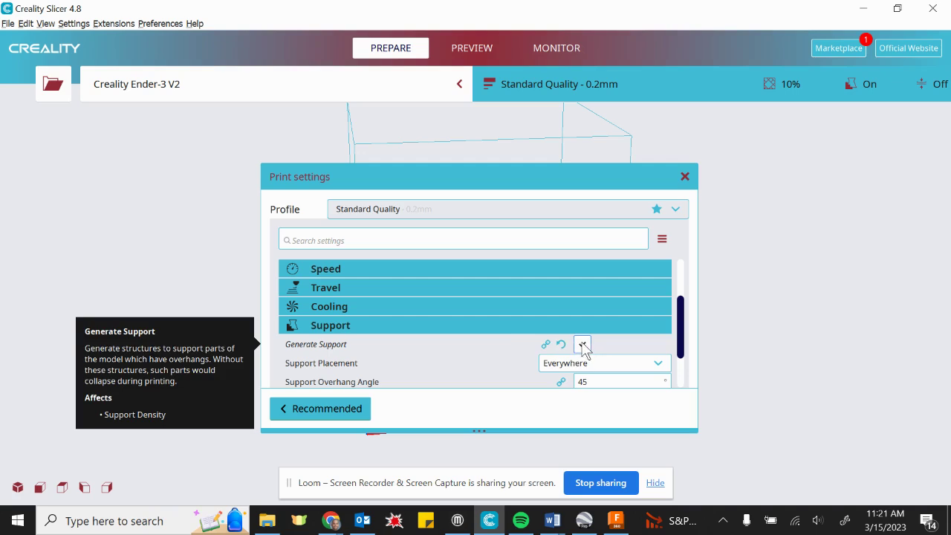
{"action": "scroll", "coordinate": [583, 349], "scroll_direction": "down", "scroll_amount": 1}
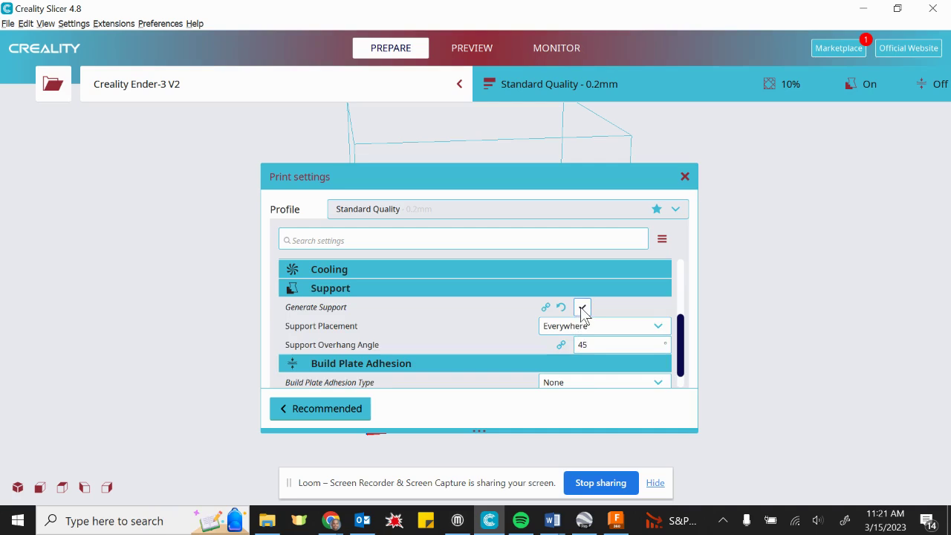
Toggle Generate Support off and back on, and leave Build Plate Adhesion Type at None
{"action": "left_click", "coordinate": [583, 308]}
{"action": "left_click", "coordinate": [585, 320]}
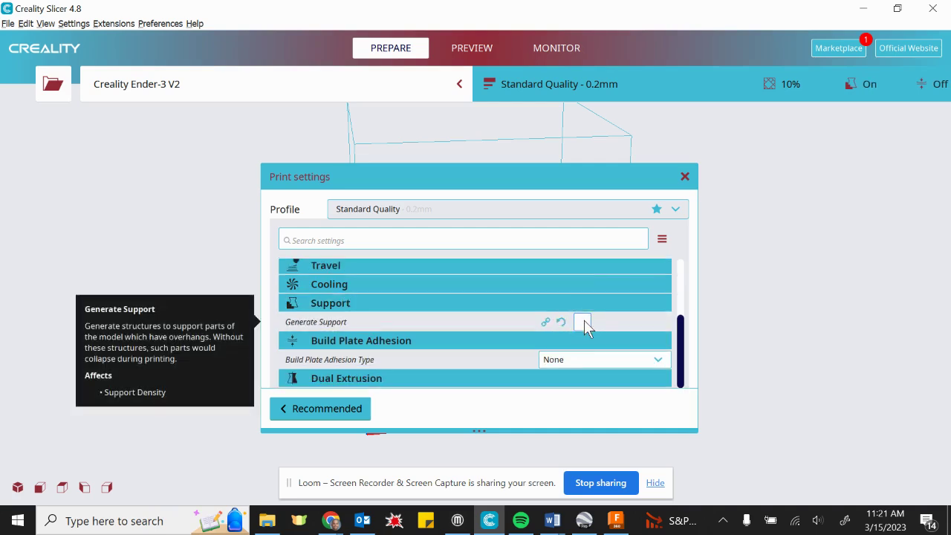
{"action": "scroll", "coordinate": [586, 327], "scroll_direction": "down", "scroll_amount": 1}
{"action": "scroll", "coordinate": [584, 331], "scroll_direction": "up", "scroll_amount": 1}
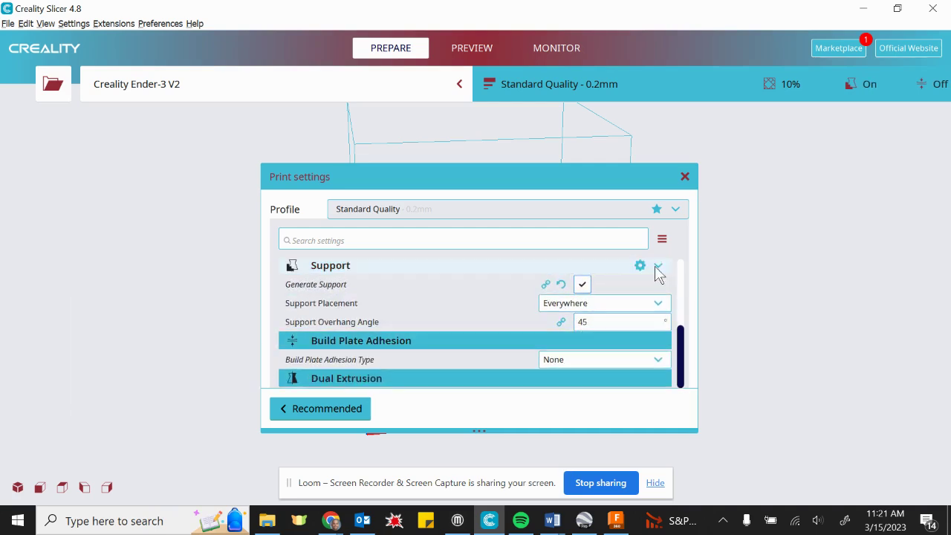
{"action": "mouse_move", "coordinate": [332, 361]}
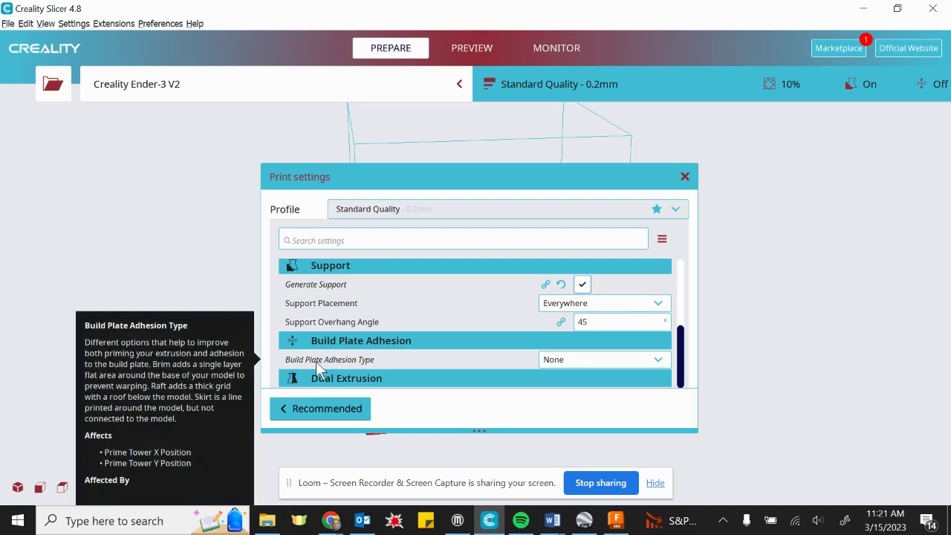
{"action": "left_click", "coordinate": [591, 362]}
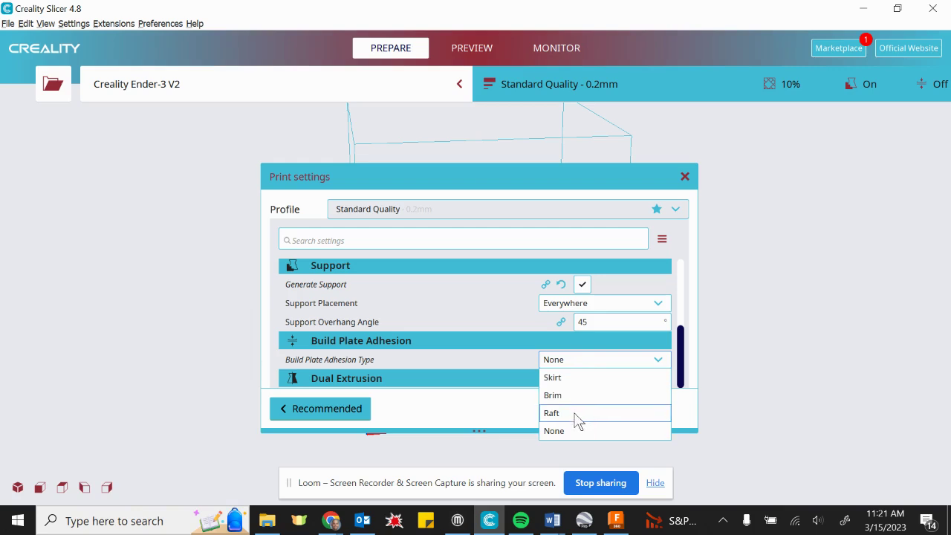
{"action": "left_click", "coordinate": [660, 355]}
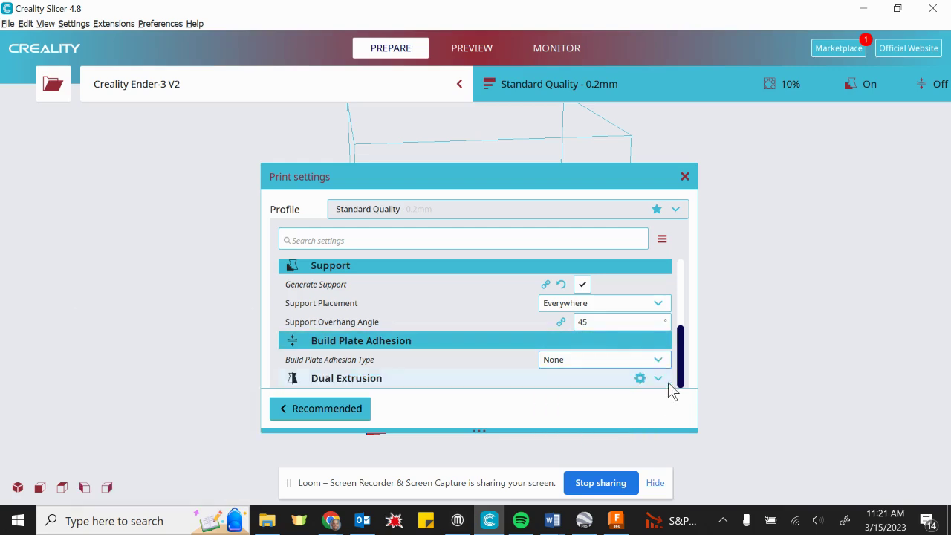
{"action": "mouse_move", "coordinate": [625, 358]}
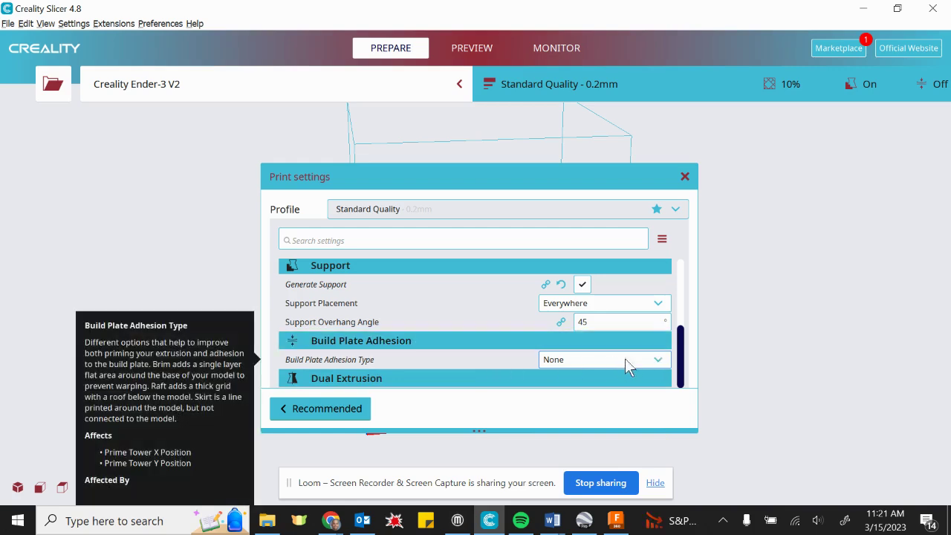
Close the print settings and select EA2 battlebot v1 from Downloads in the Open file dialog
{"action": "left_click", "coordinate": [686, 177]}
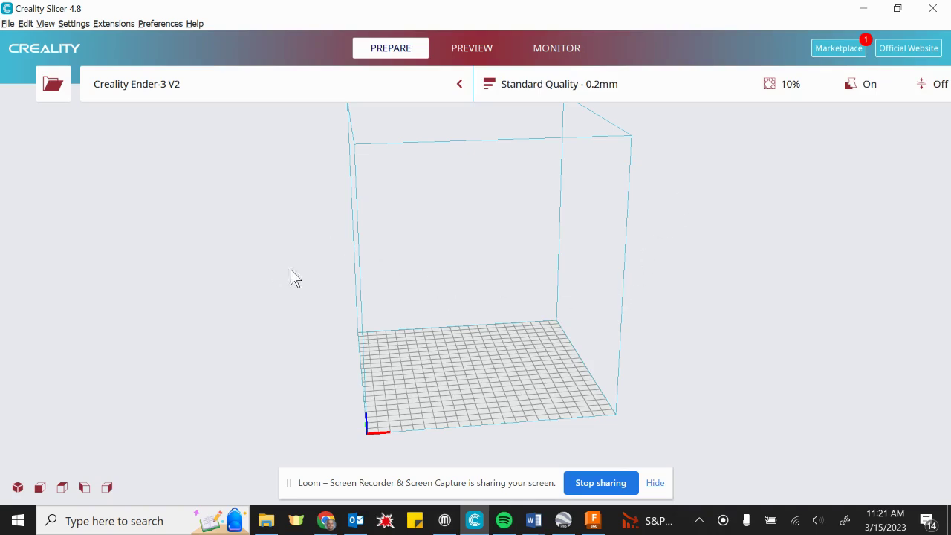
{"action": "right_click_drag", "start_coordinate": [685, 356], "coordinate": [631, 334]}
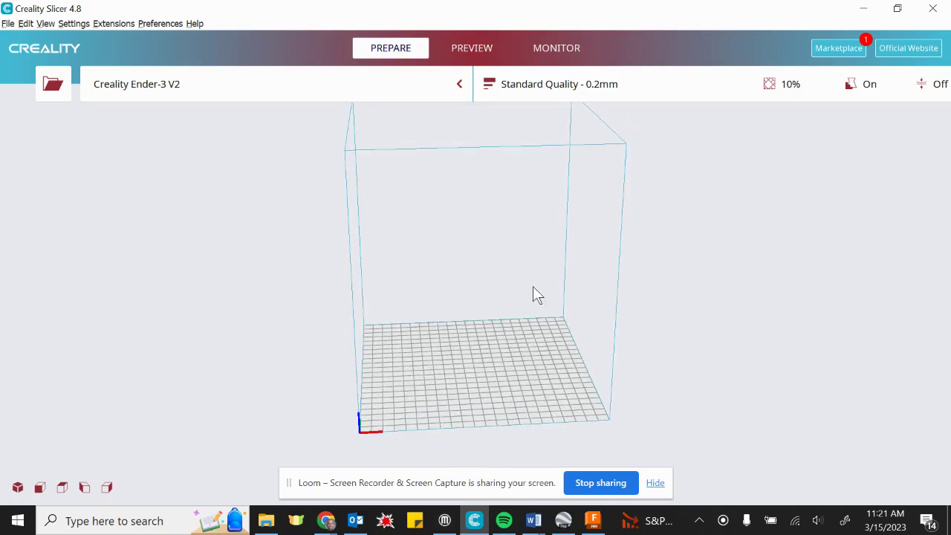
{"action": "left_click", "coordinate": [53, 84]}
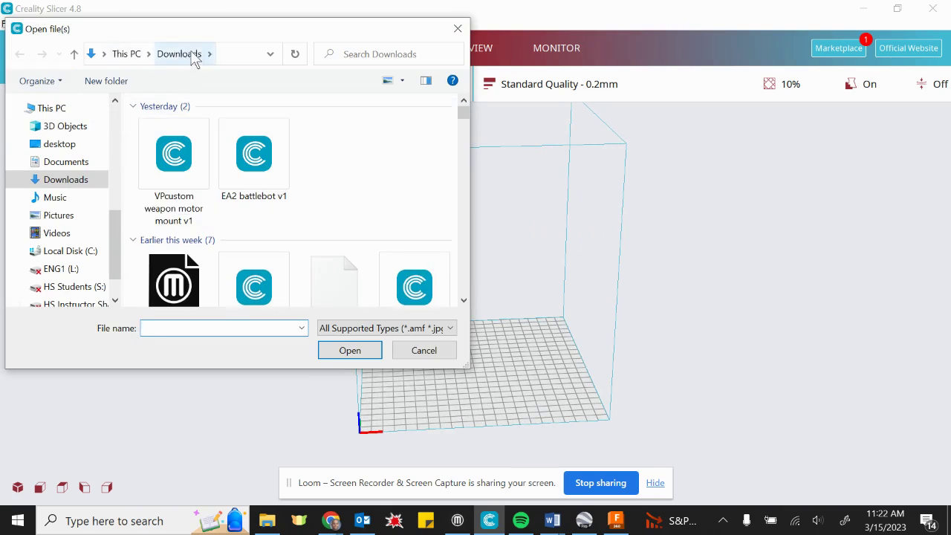
{"action": "left_click", "coordinate": [255, 163]}
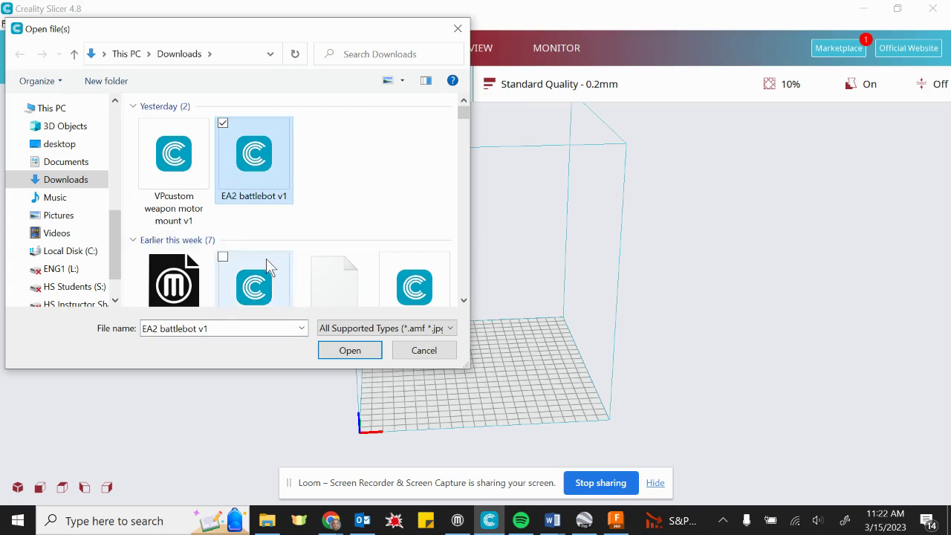
Open EA2 battlebot v1 onto the plate and orbit and zoom to inspect the 143.0 x 101.6 x 50.8 mm model
{"action": "left_click", "coordinate": [357, 357]}
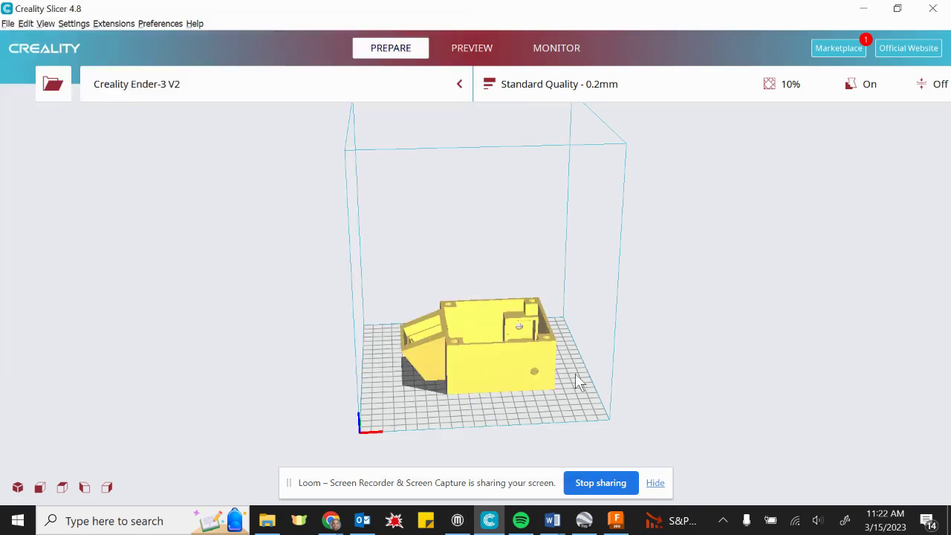
{"action": "right_click_drag", "start_coordinate": [649, 357], "coordinate": [667, 365]}
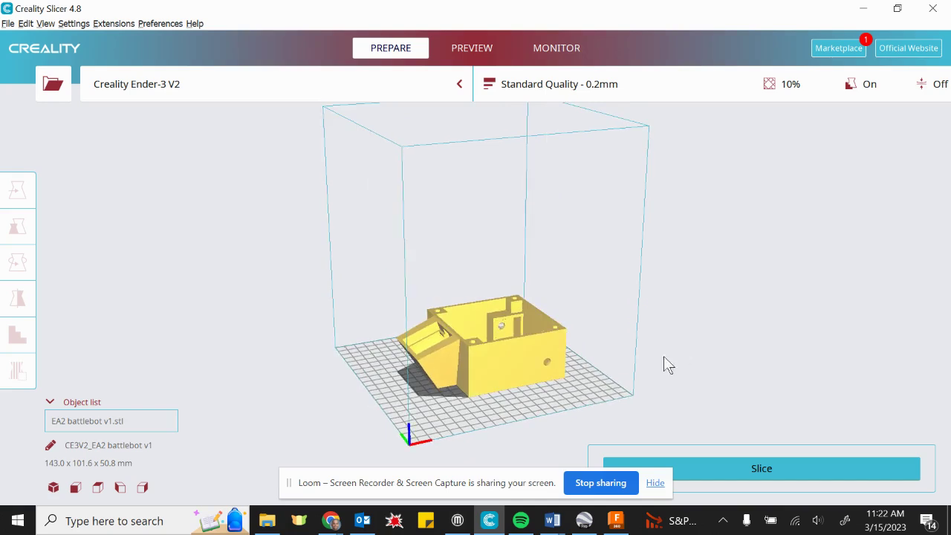
{"action": "scroll", "coordinate": [495, 349], "scroll_direction": "up", "scroll_amount": 1}
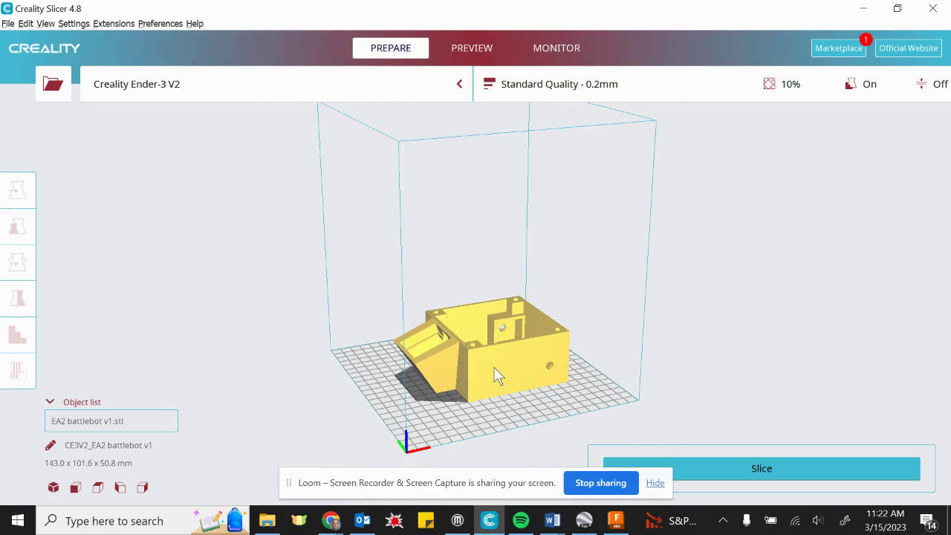
{"action": "left_click", "coordinate": [496, 376]}
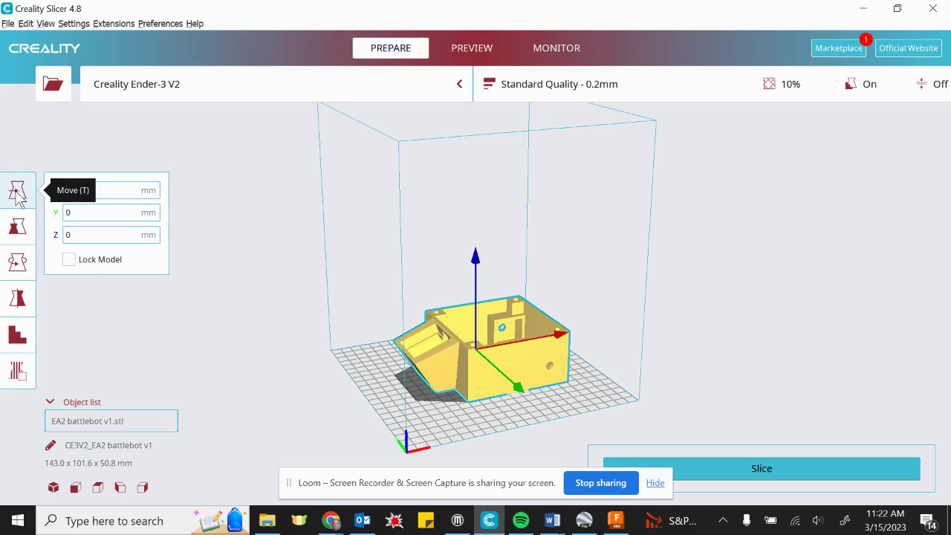
{"action": "left_click", "coordinate": [18, 227]}
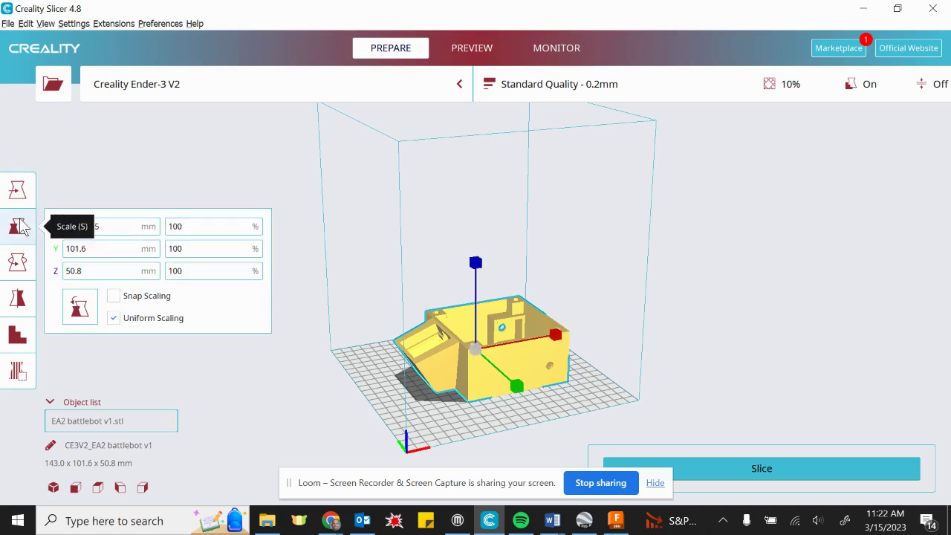
{"action": "left_click", "coordinate": [20, 264]}
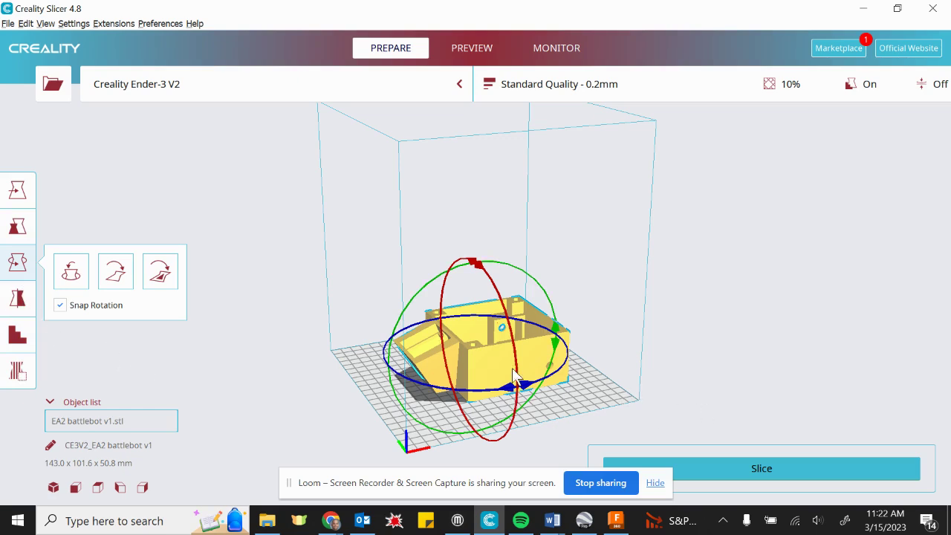
{"action": "key", "text": "Down"}
{"action": "key", "text": "Down"}
{"action": "key", "text": "Down"}
{"action": "key", "text": "Down"}
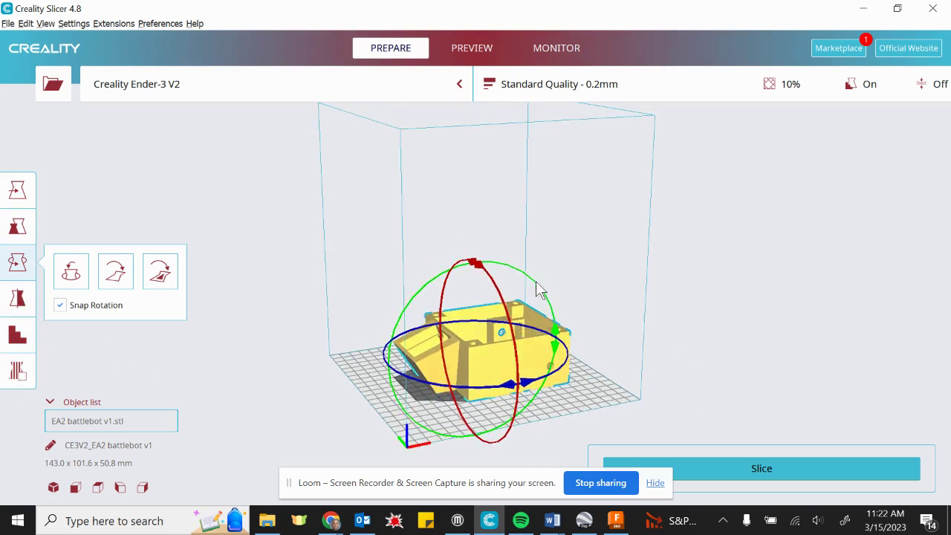
{"action": "left_click_drag", "start_coordinate": [476, 265], "coordinate": [456, 269]}
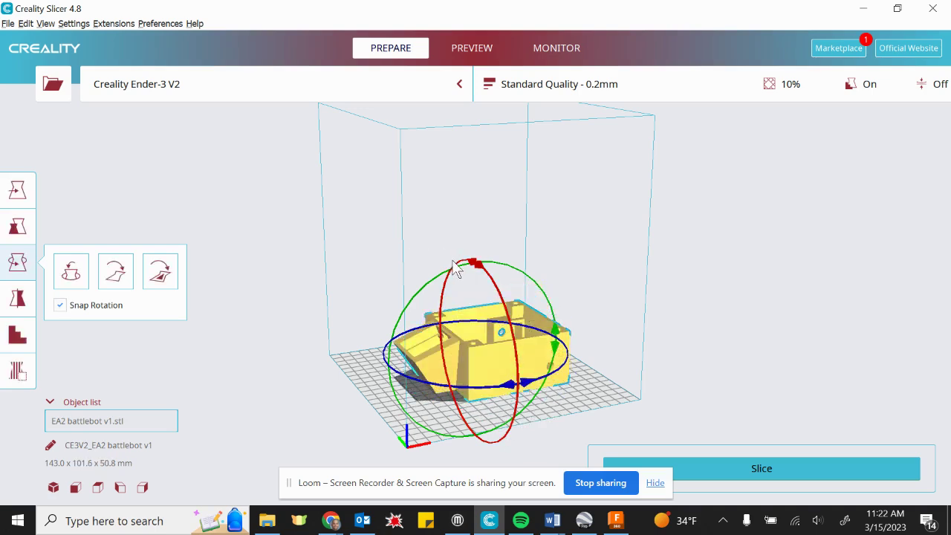
{"action": "left_click", "coordinate": [716, 315]}
{"action": "right_click_drag", "start_coordinate": [713, 313], "coordinate": [735, 315]}
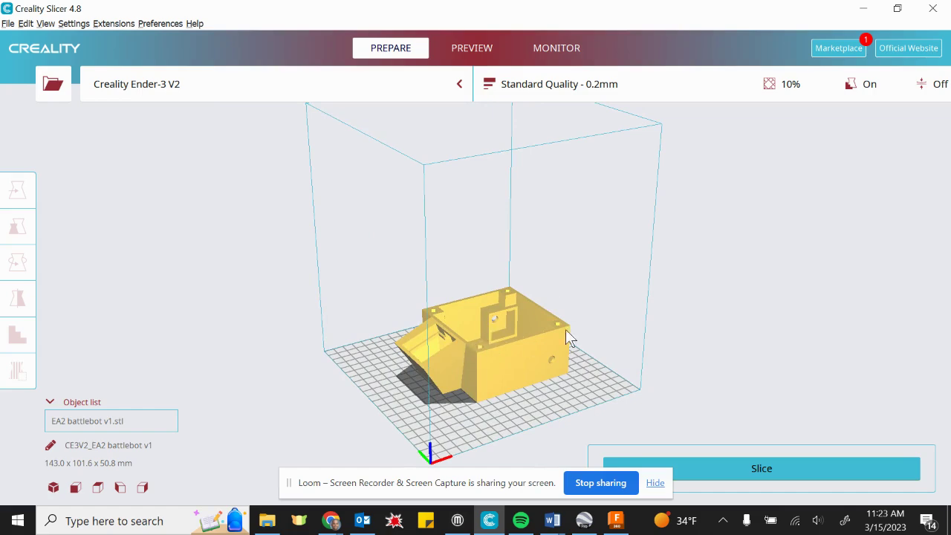
Slice the battlebot, producing a 15 h 56 min, 107 g (35.98 m) estimate
{"action": "scroll", "coordinate": [529, 331], "scroll_direction": "up", "scroll_amount": 3}
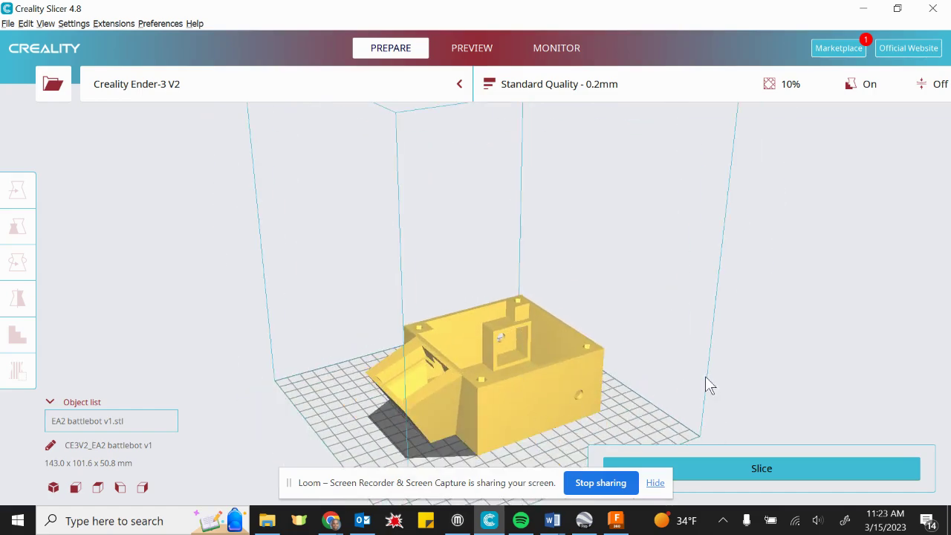
{"action": "right_click_drag", "start_coordinate": [706, 377], "coordinate": [700, 329]}
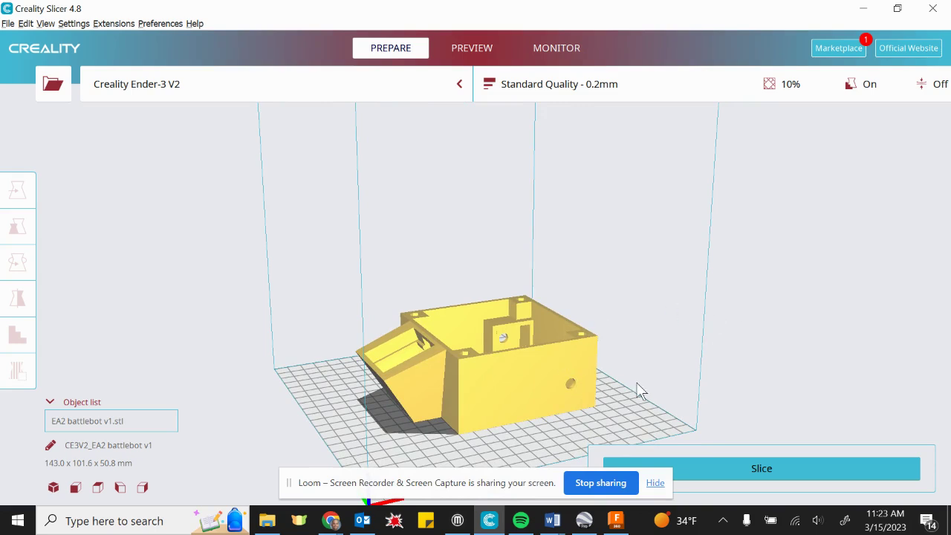
{"action": "left_click", "coordinate": [798, 461]}
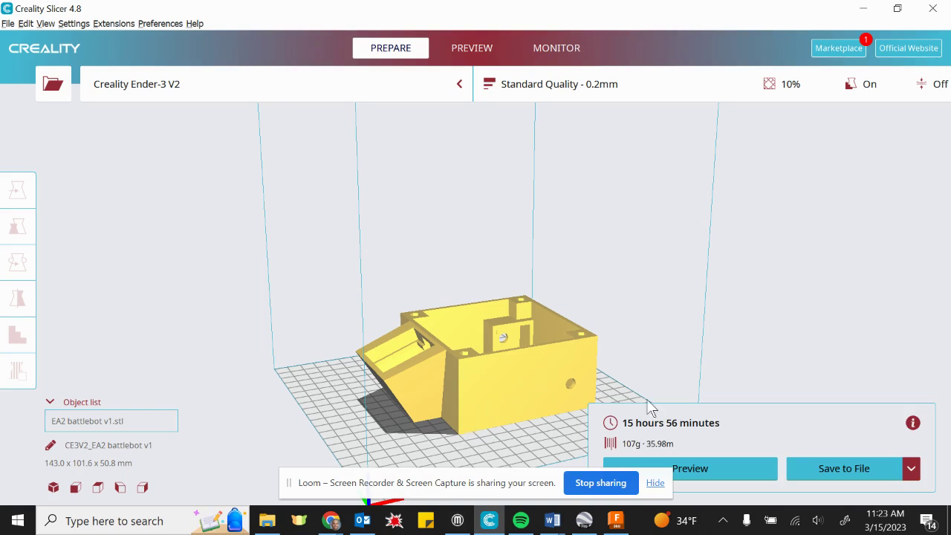
{"action": "left_click", "coordinate": [655, 483]}
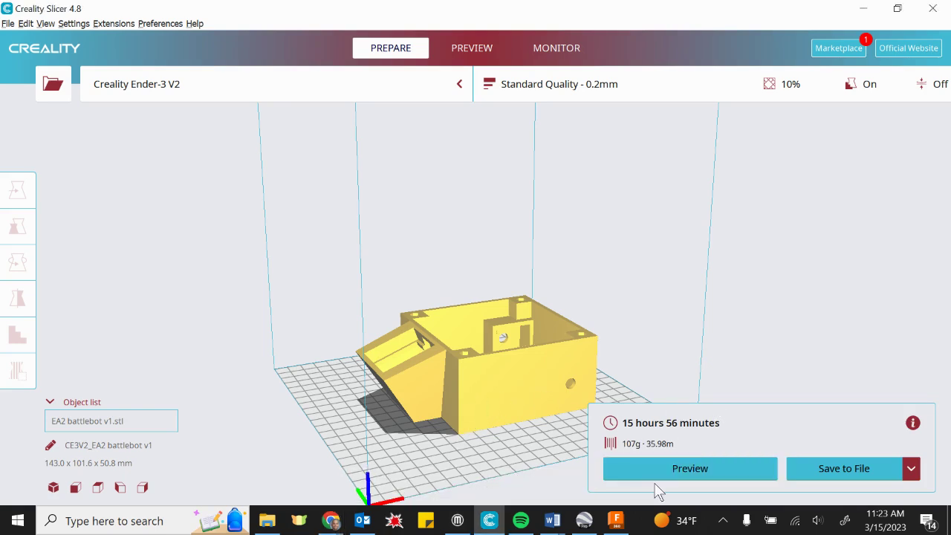
Switch to Preview and play, pause, then advance the layer print simulation to the top
{"action": "left_click", "coordinate": [652, 466]}
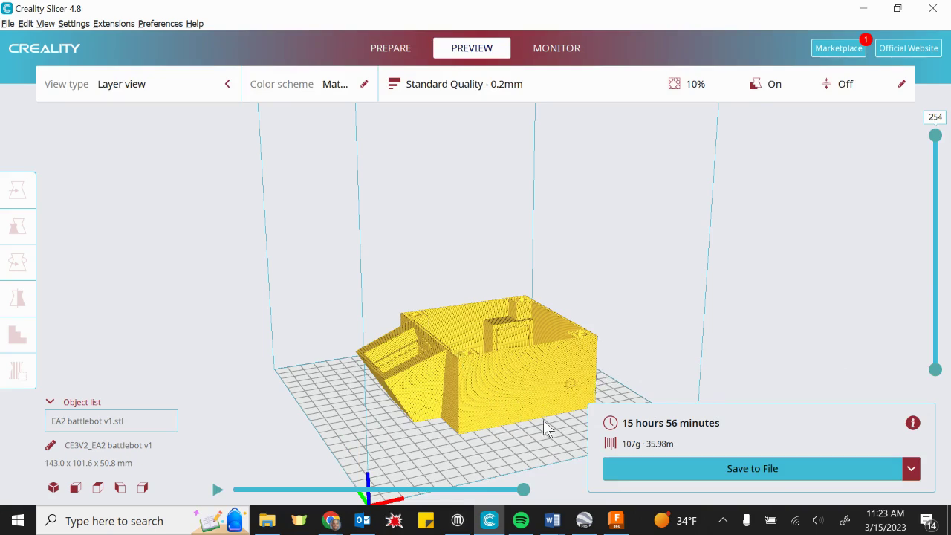
{"action": "left_click", "coordinate": [214, 492]}
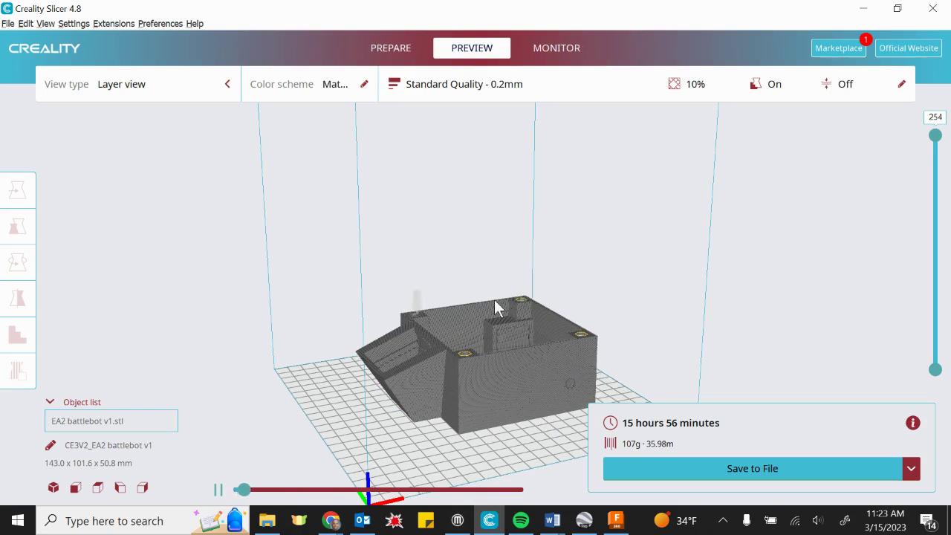
{"action": "left_click", "coordinate": [218, 490]}
{"action": "left_click_drag", "start_coordinate": [237, 496], "coordinate": [580, 494]}
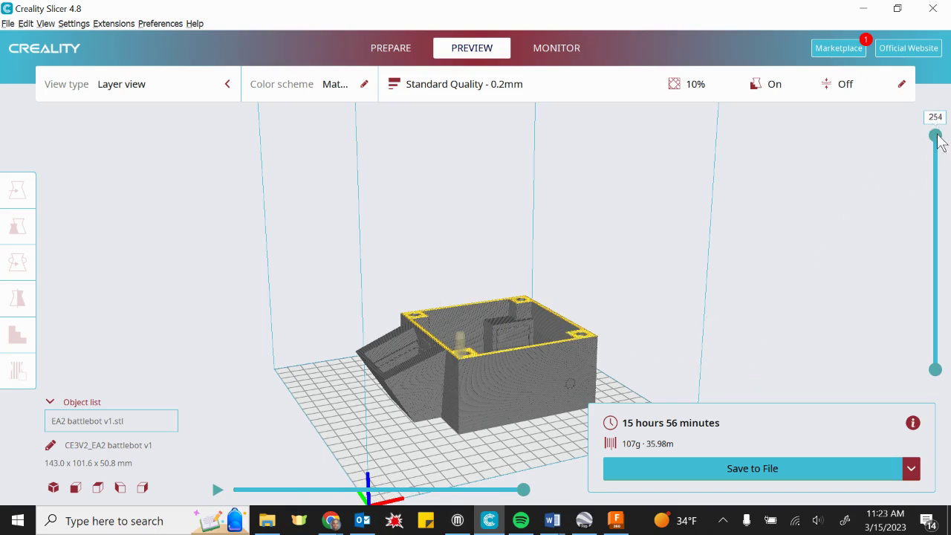
Drag the layer slider down through 217, 159 and 142, then back up to all 254 layers
{"action": "left_click_drag", "start_coordinate": [939, 136], "coordinate": [939, 215]}
{"action": "right_click_drag", "start_coordinate": [843, 274], "coordinate": [877, 275]}
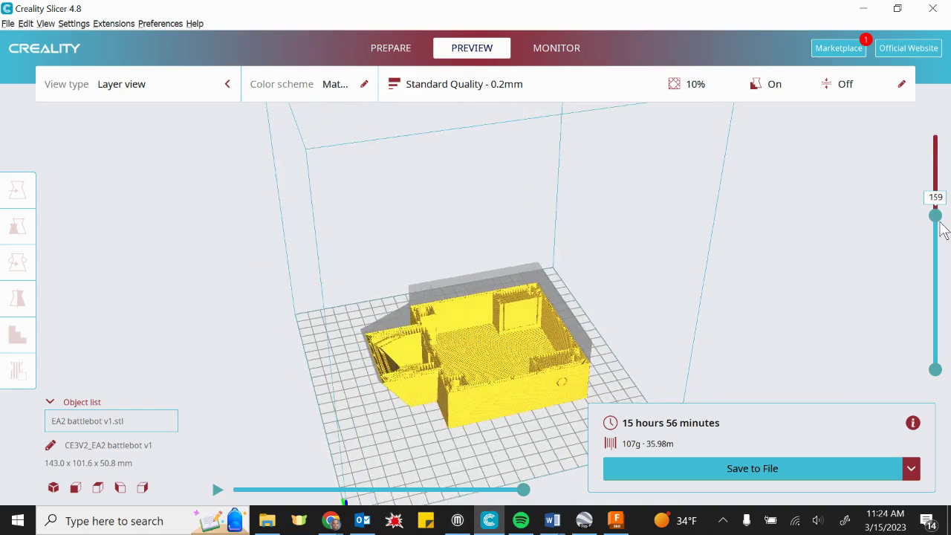
{"action": "left_click_drag", "start_coordinate": [938, 217], "coordinate": [933, 388]}
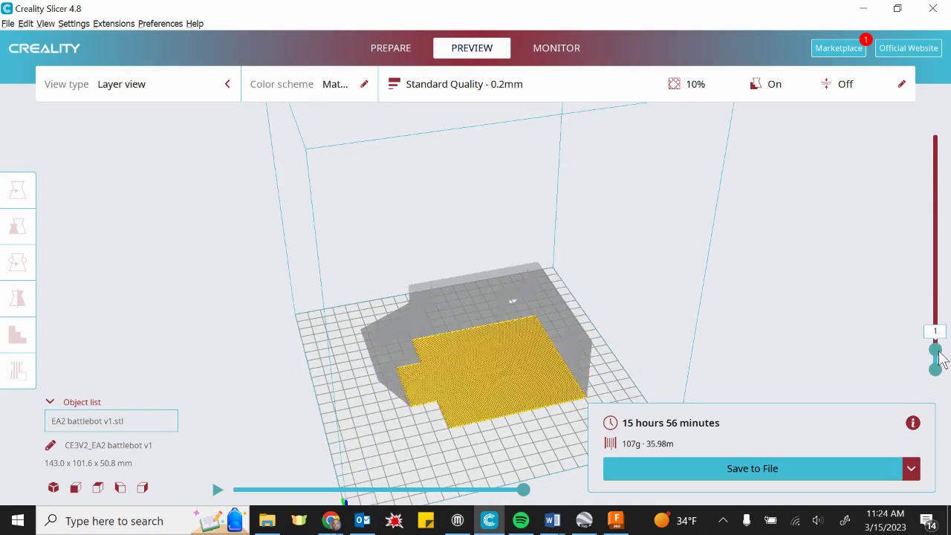
{"action": "left_click_drag", "start_coordinate": [939, 356], "coordinate": [937, 135]}
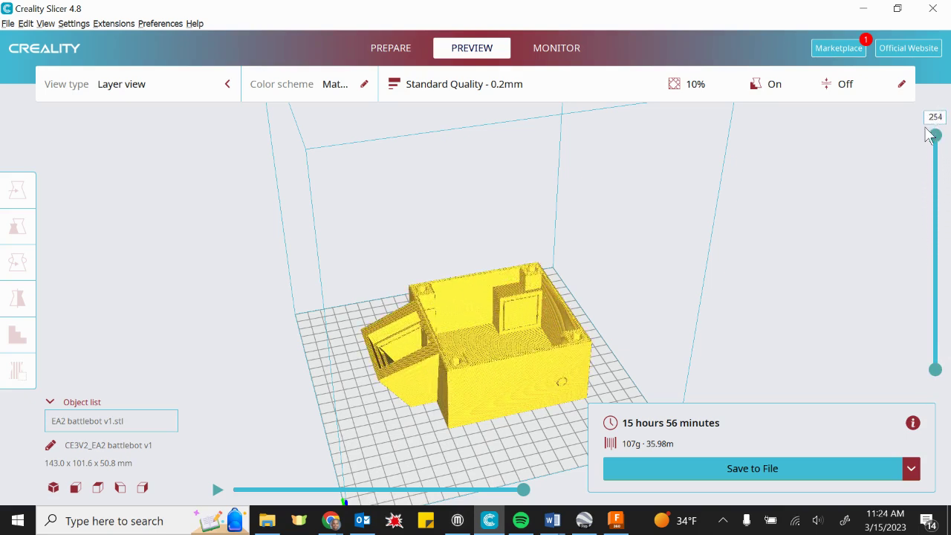
{"action": "right_click_drag", "start_coordinate": [754, 320], "coordinate": [777, 310]}
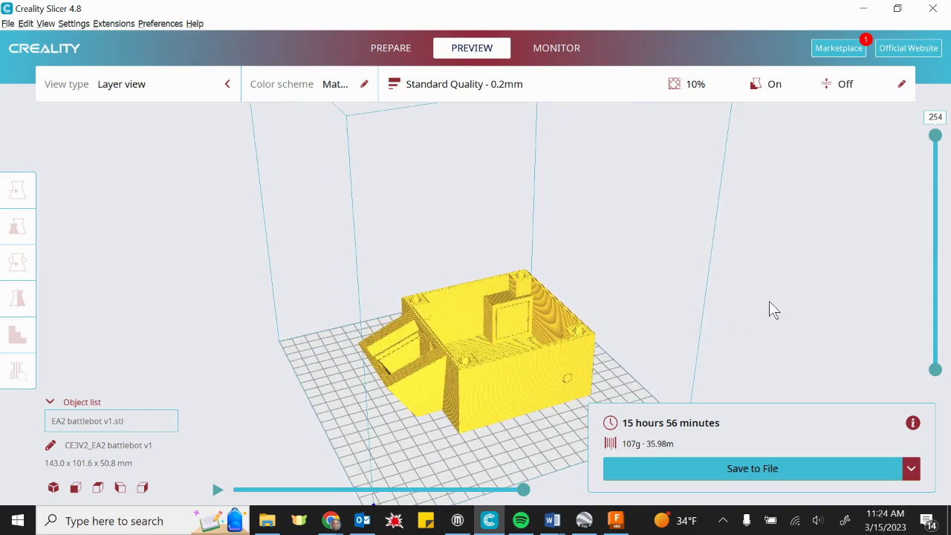
Save the G-code to Downloads as 'EA2 battlebot v1.gcode', removing the CE3V2_ prefix
{"action": "left_click", "coordinate": [393, 55]}
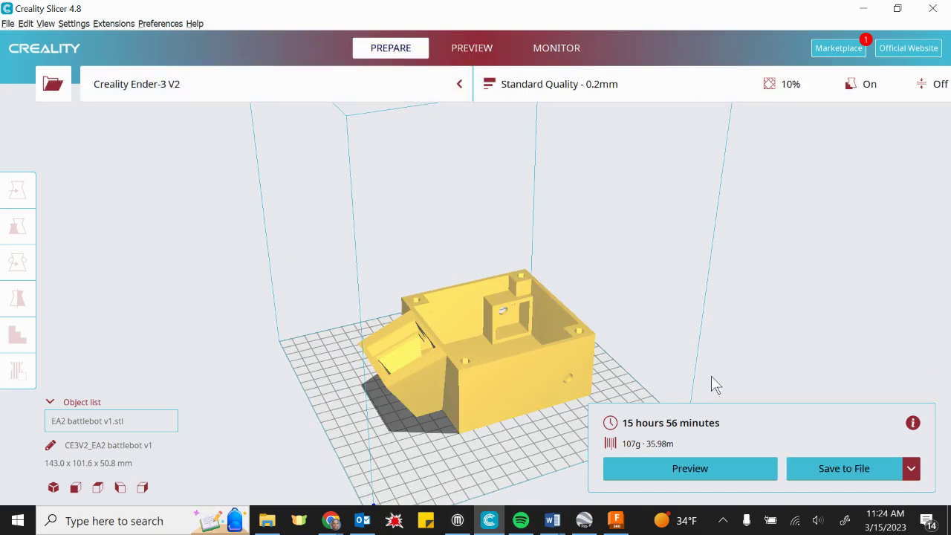
{"action": "left_click", "coordinate": [869, 469]}
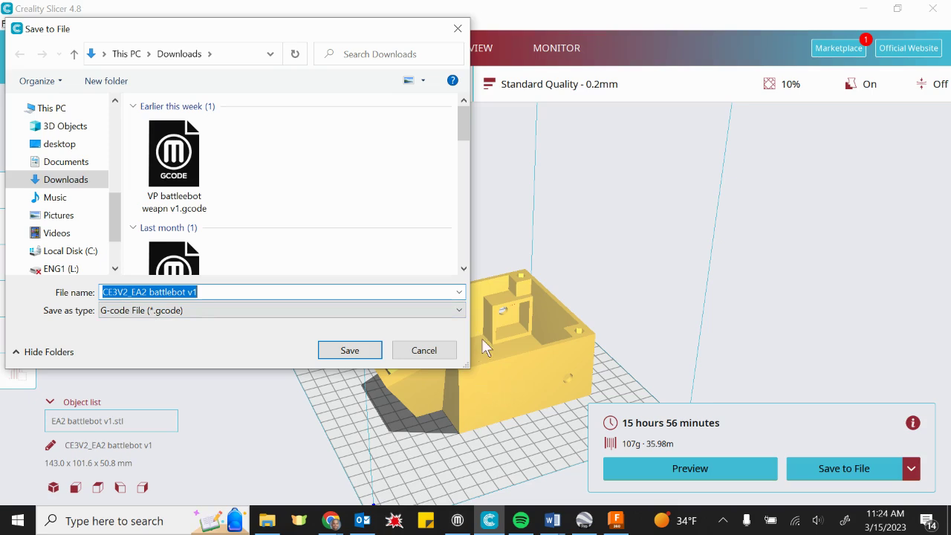
{"action": "left_click", "coordinate": [136, 292]}
{"action": "left_click_drag", "start_coordinate": [136, 292], "coordinate": [57, 297]}
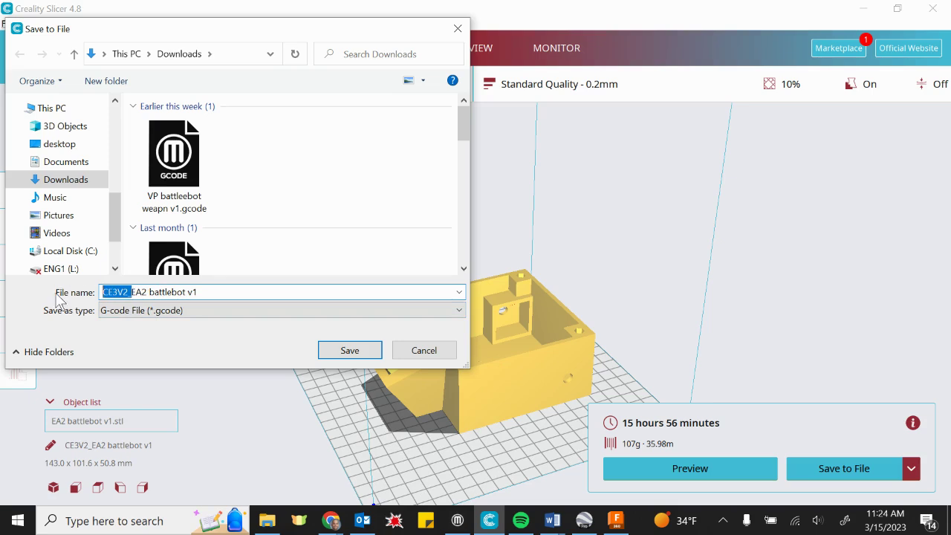
{"action": "key", "text": "BackSpace"}
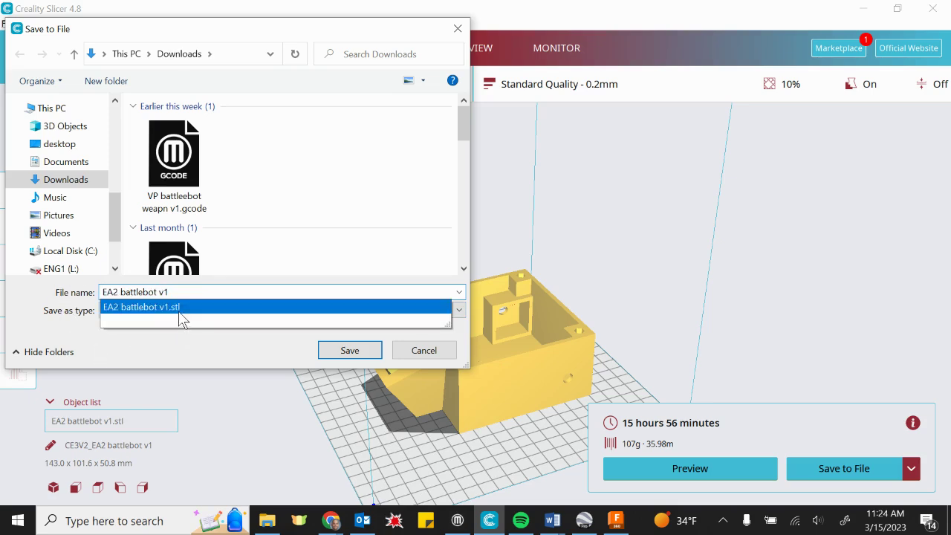
{"action": "left_click", "coordinate": [459, 310]}
{"action": "left_click", "coordinate": [456, 317]}
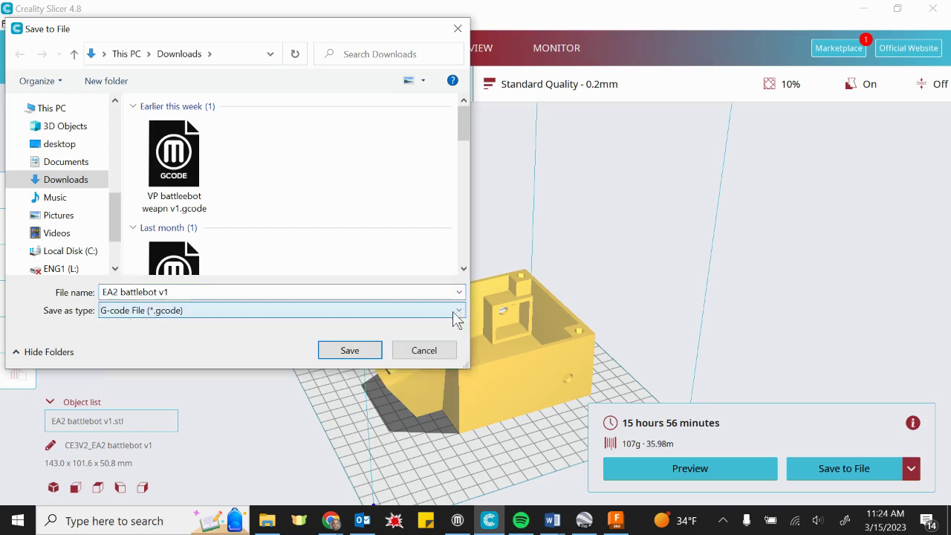
{"action": "left_click", "coordinate": [358, 348]}
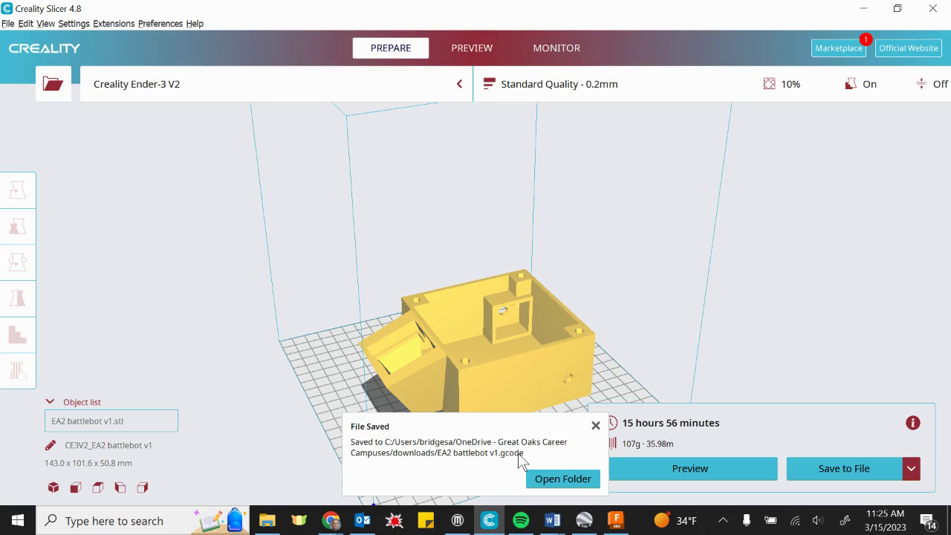
Close the File Saved notification
{"action": "left_click", "coordinate": [596, 426]}
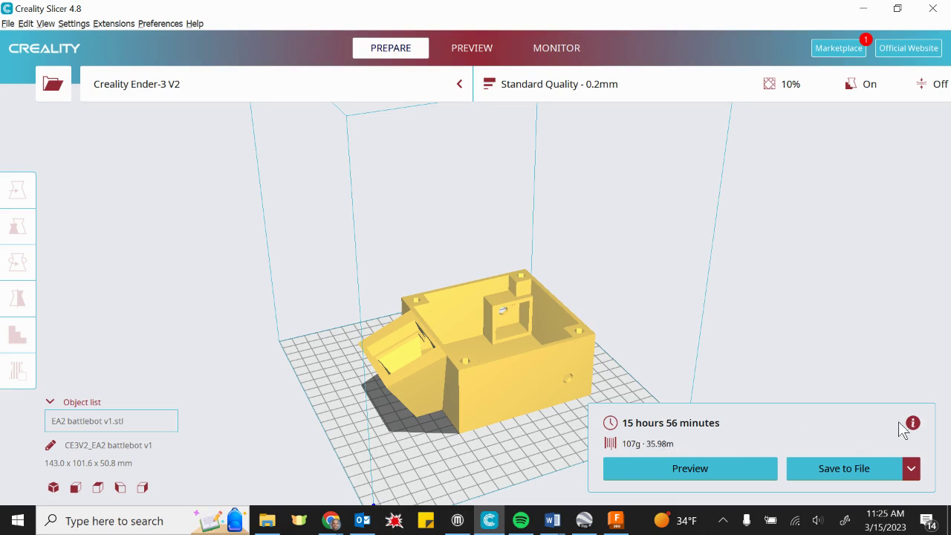
{"action": "mouse_move", "coordinate": [914, 427]}
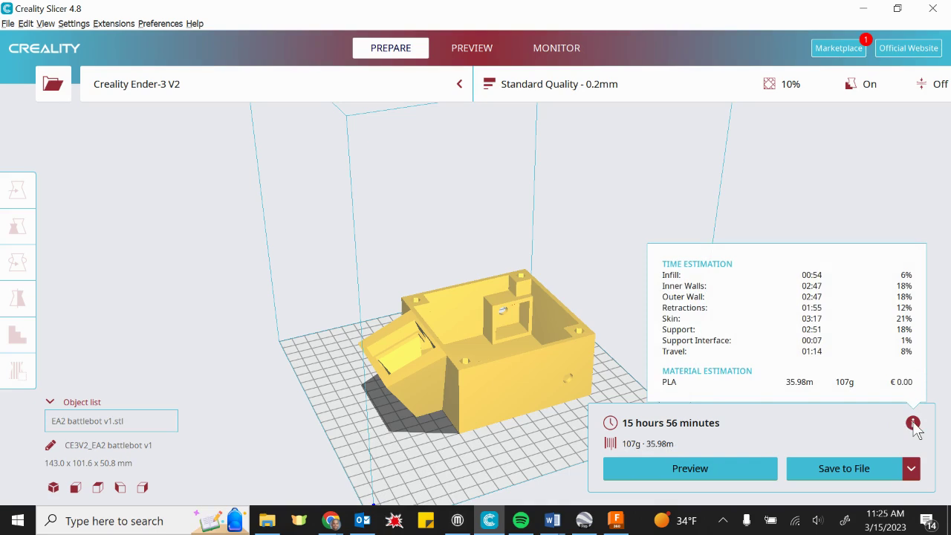